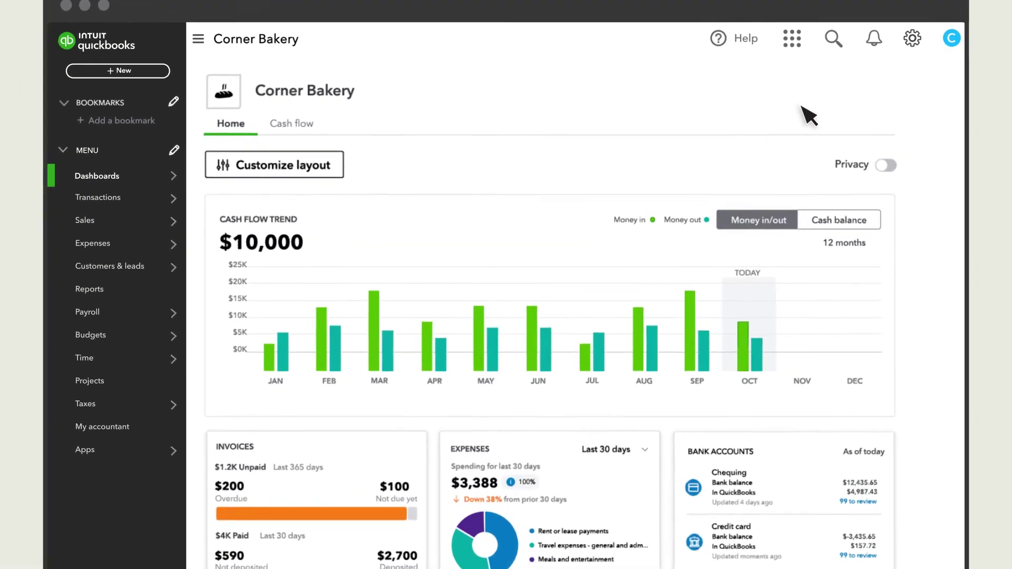
Start a new chart-of-accounts entry named Neighborhood Business Bank with account number 10008.
click(917, 38)
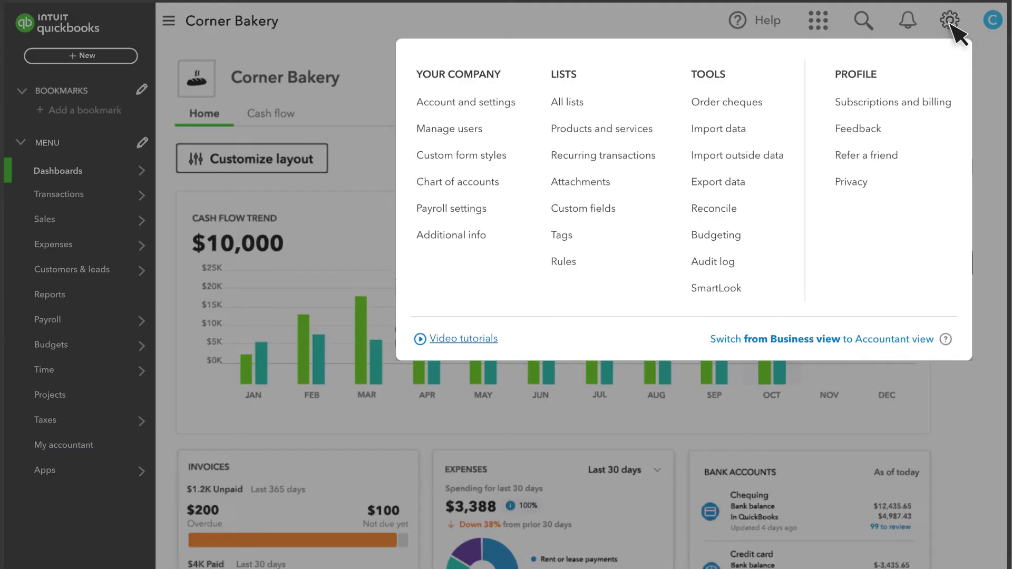
click(458, 183)
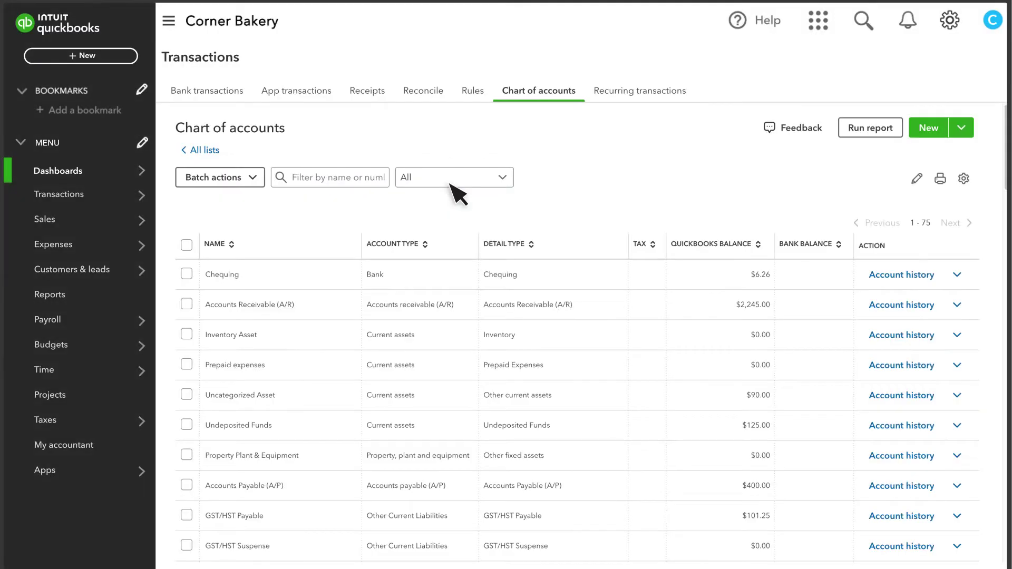
click(929, 128)
click(726, 71)
text(Neighborhood Business Bank)
click(949, 70)
text(10008)
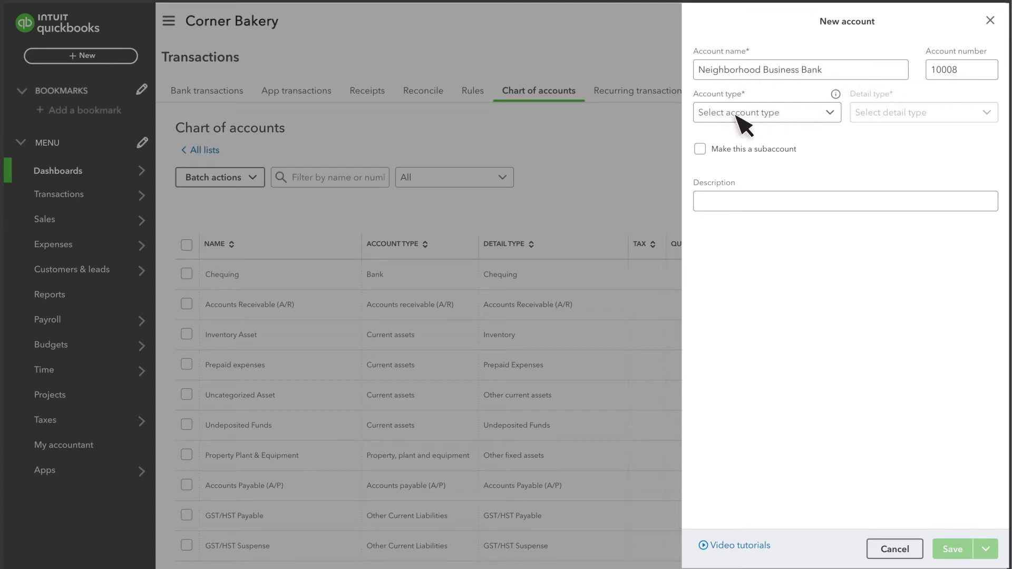
Choose Bank from the Account type list for Neighborhood Business Bank.
click(729, 115)
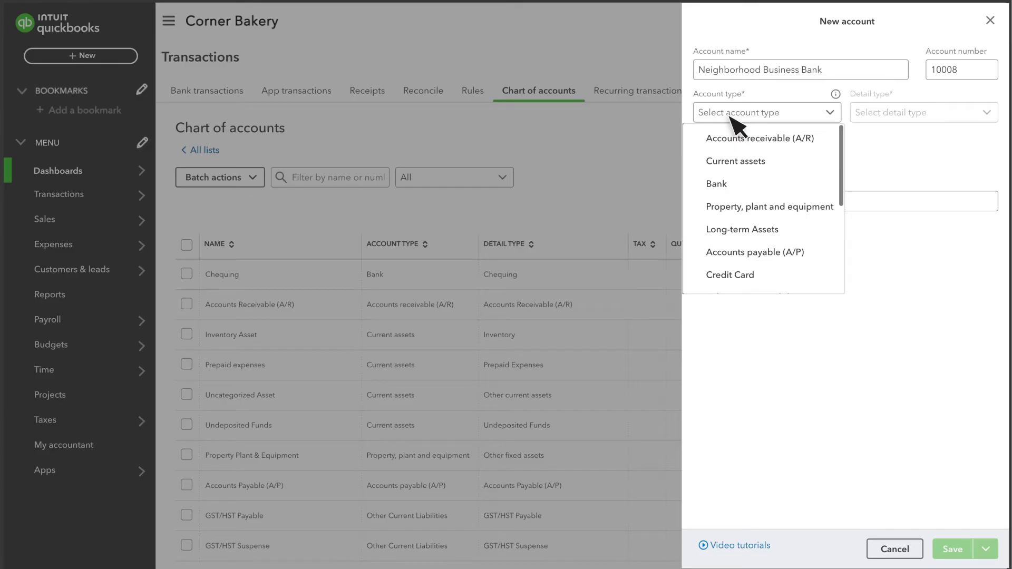
scroll(729, 146, down, 1)
scroll(730, 150, down, 3)
scroll(730, 162, down, 2)
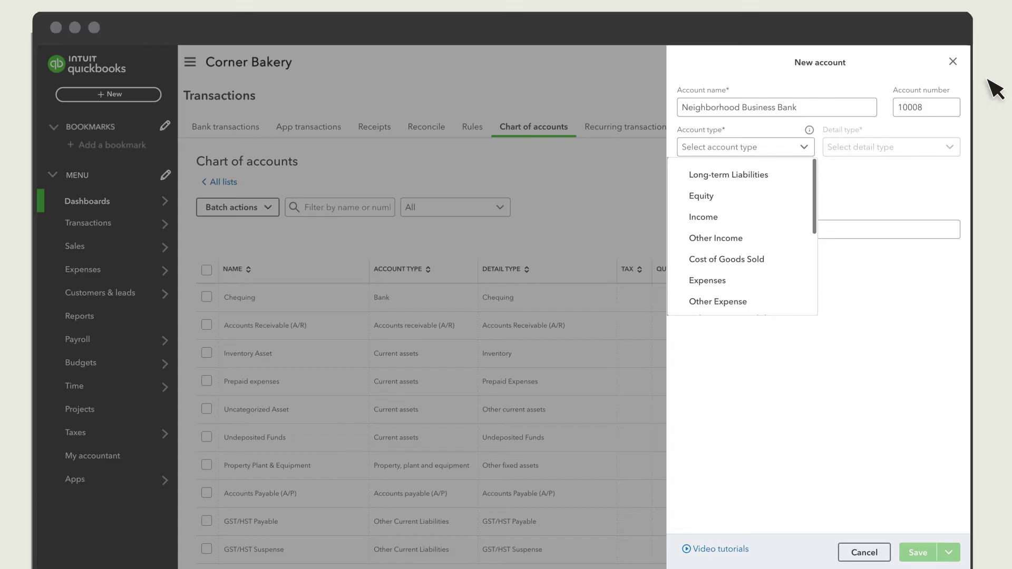
scroll(783, 194, up, 1)
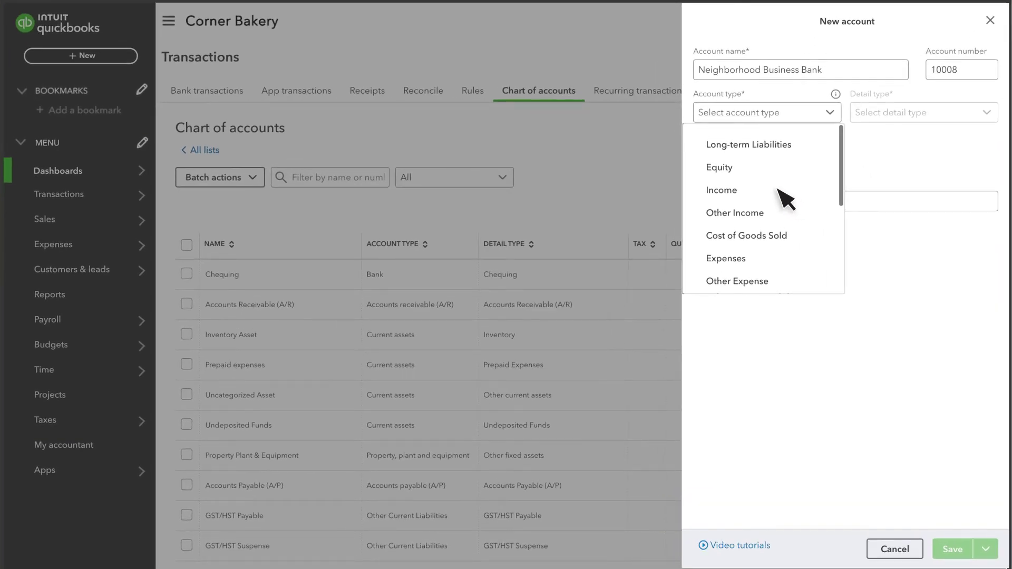
scroll(759, 174, up, 2)
scroll(724, 150, up, 2)
click(724, 139)
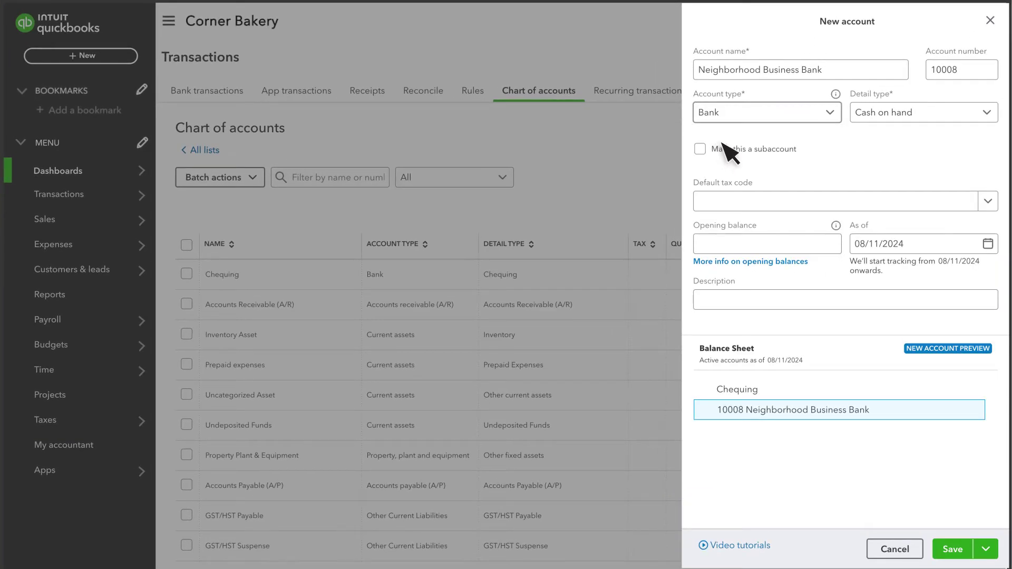
Select Chequing as the bank account's detail type.
click(892, 119)
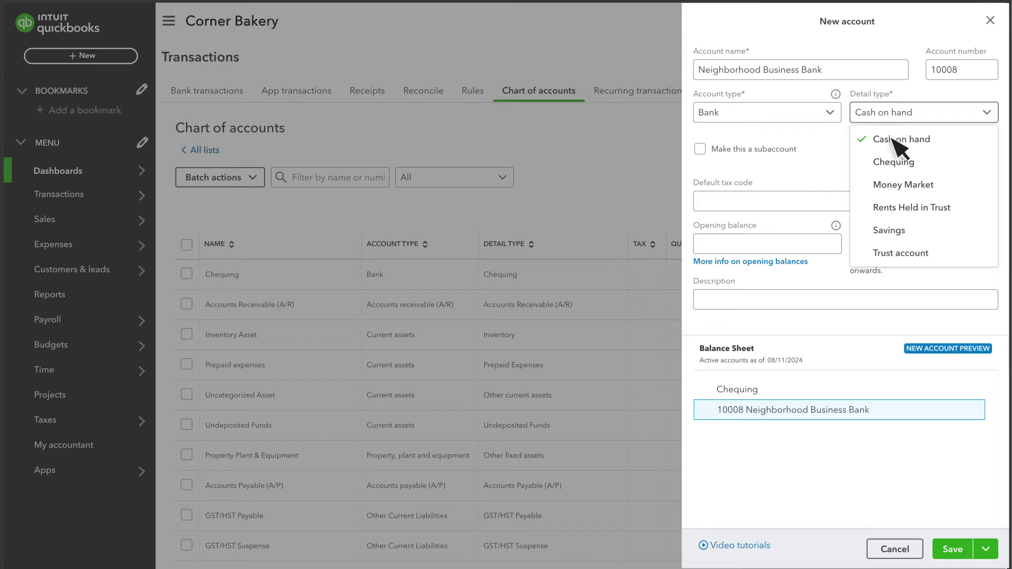
click(892, 163)
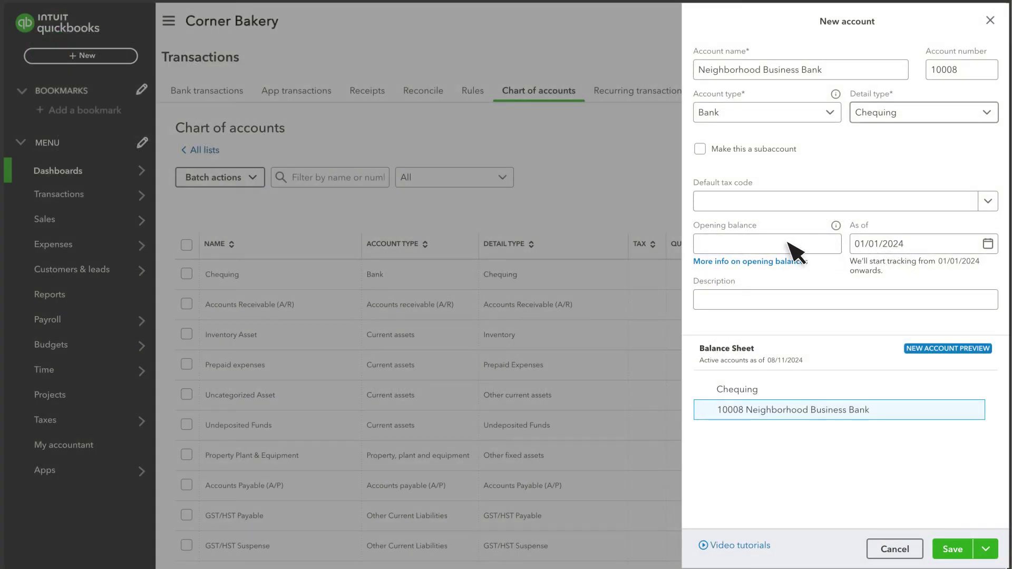
Give the account a 5,000.00 opening balance and description 'Business operating account', then save it.
click(760, 241)
text(5,000.00)
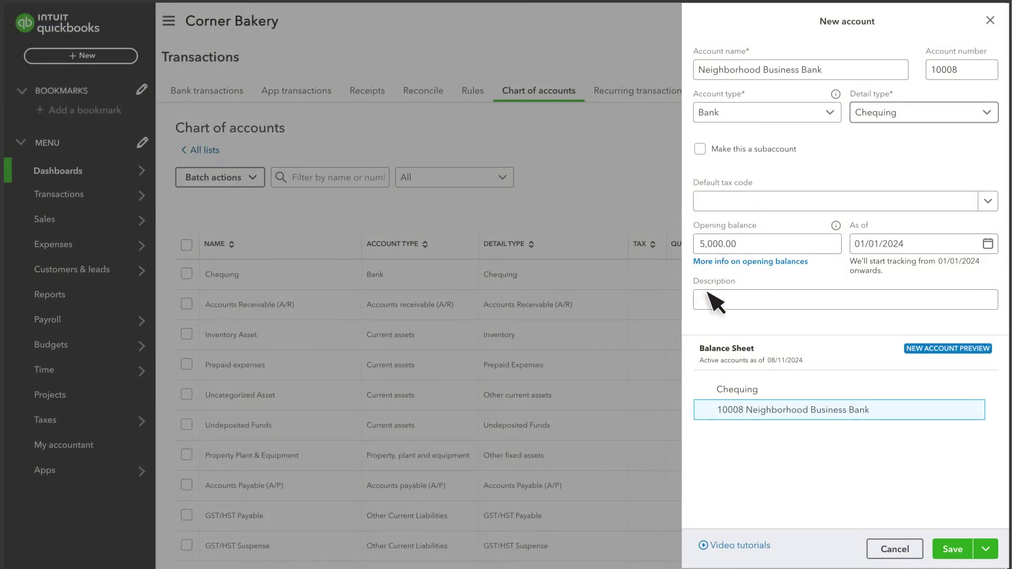
click(708, 295)
text(Business operating account)
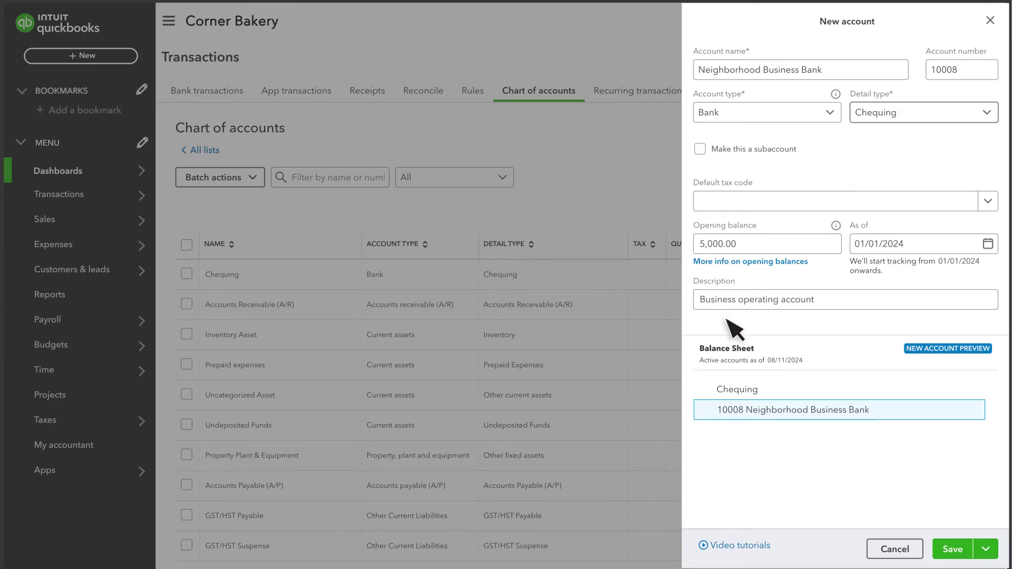
click(954, 549)
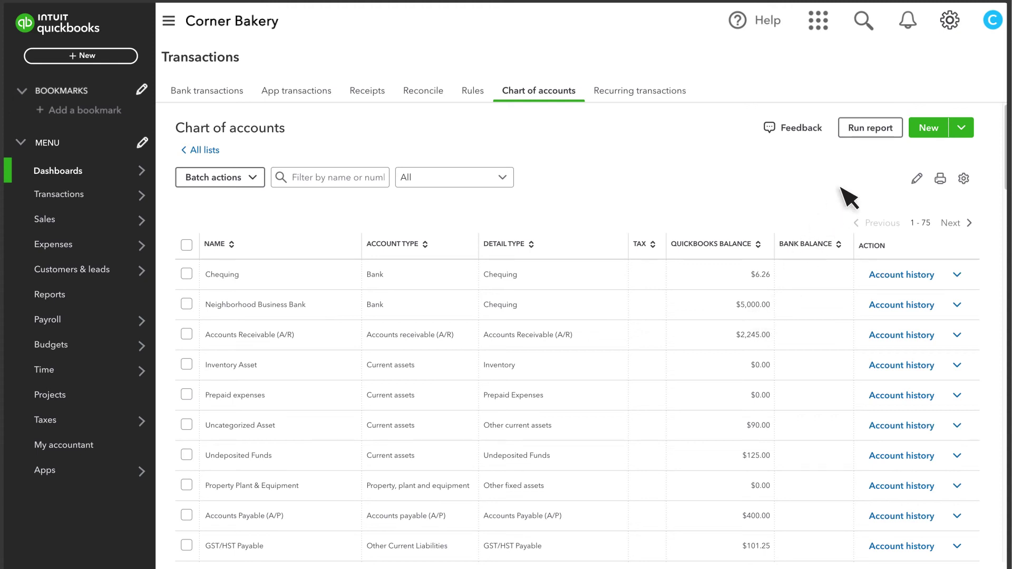
Upload ChartofAccounts.XLS into the Chart of Accounts data import.
click(950, 21)
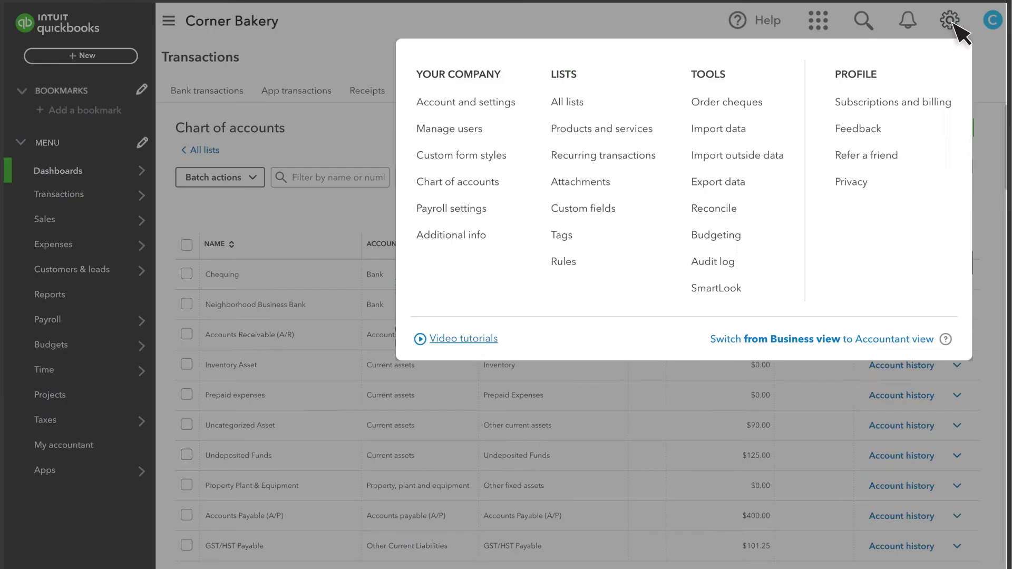
click(718, 129)
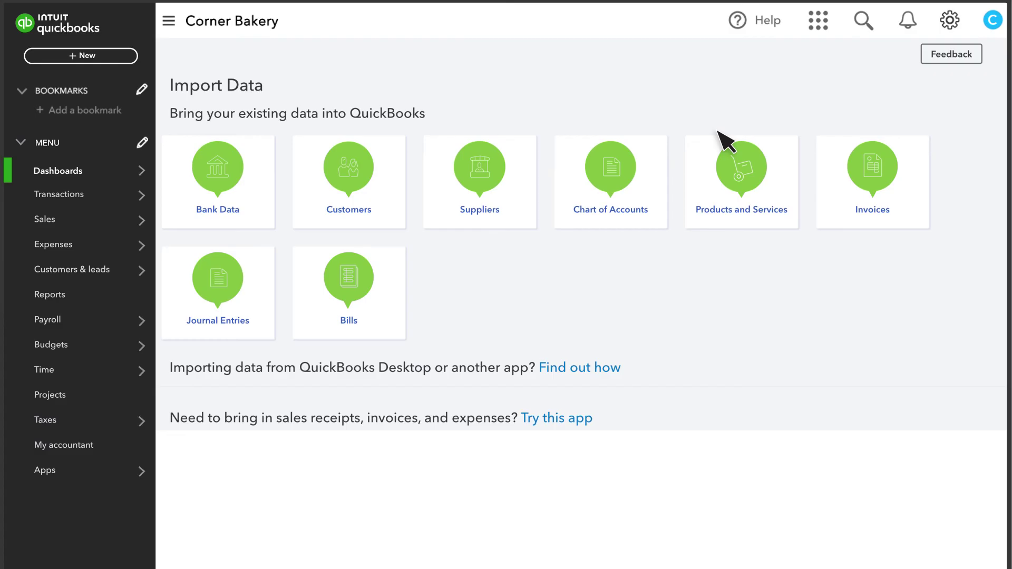
click(610, 190)
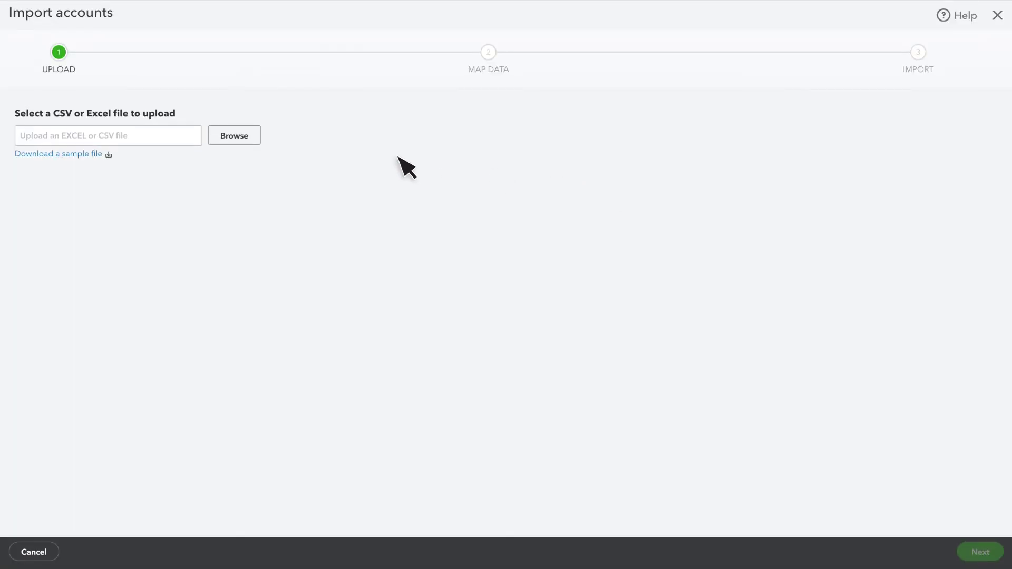
click(230, 136)
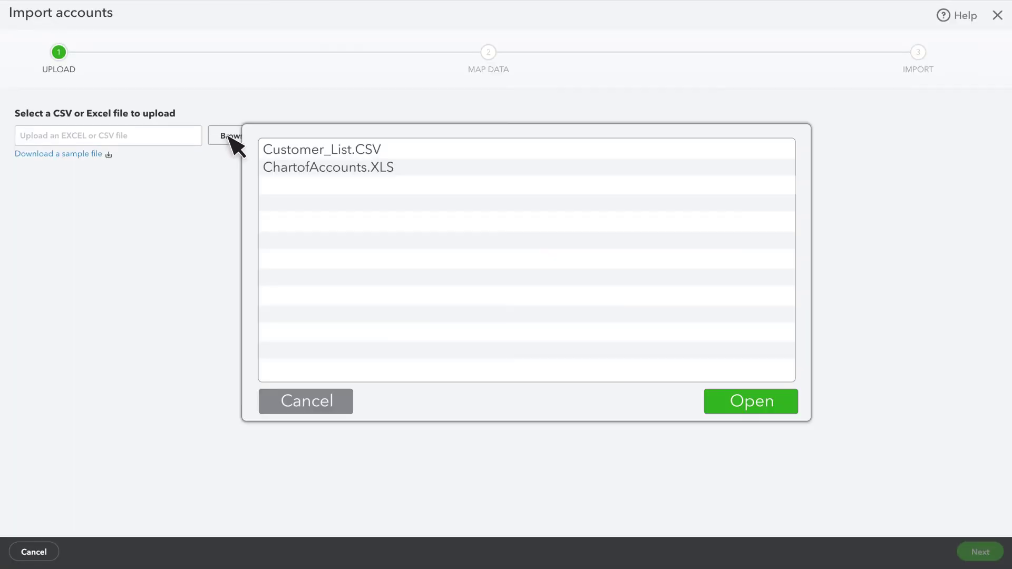
click(318, 169)
click(748, 402)
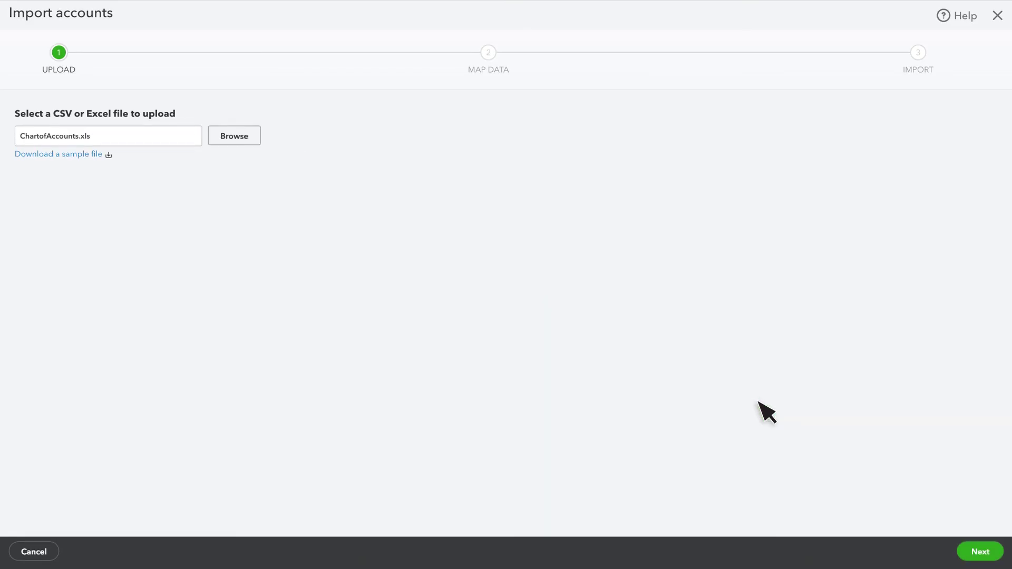
Accept the field mapping, review the nine spreadsheet accounts, and import them.
click(974, 551)
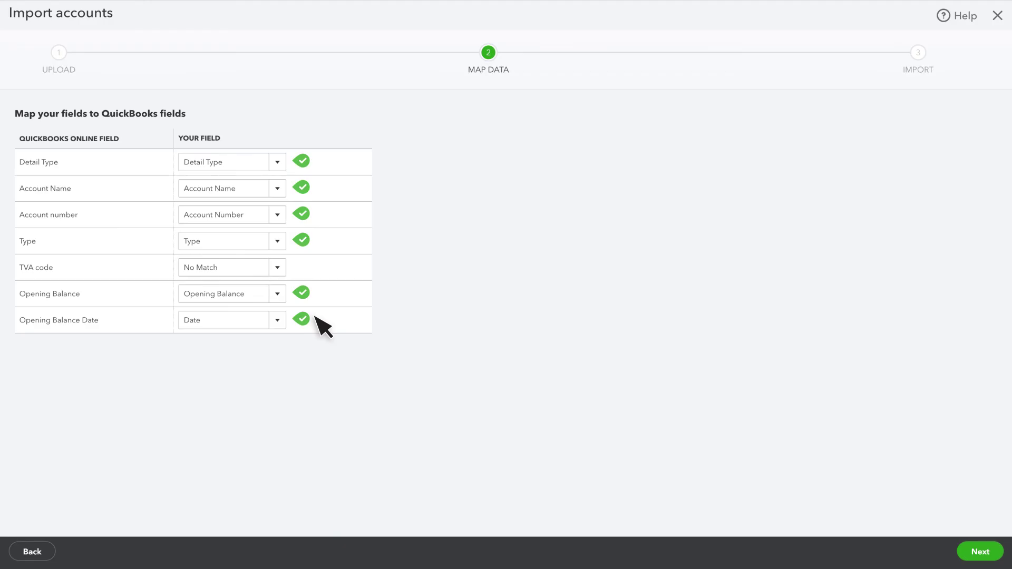
click(978, 550)
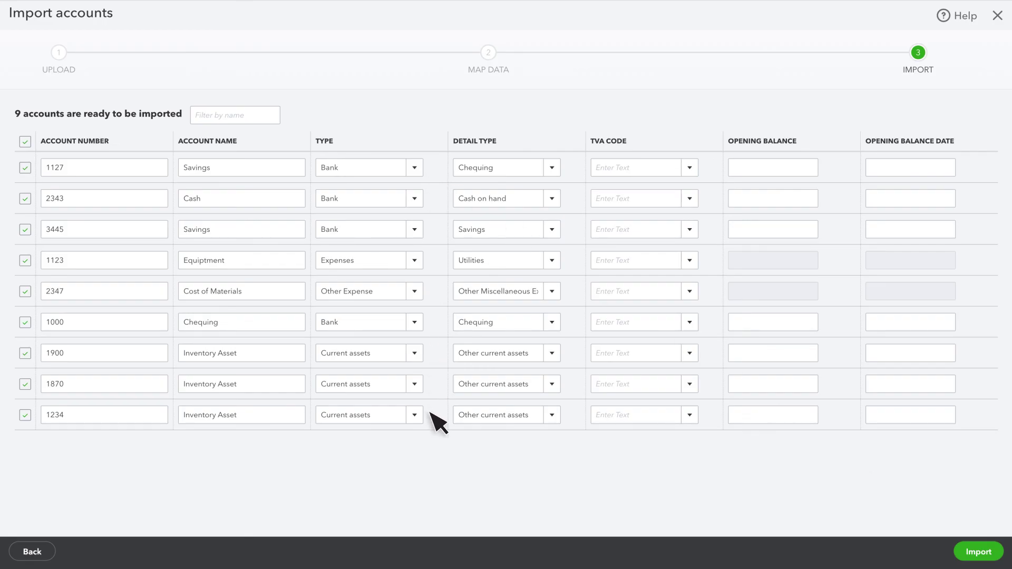
click(979, 552)
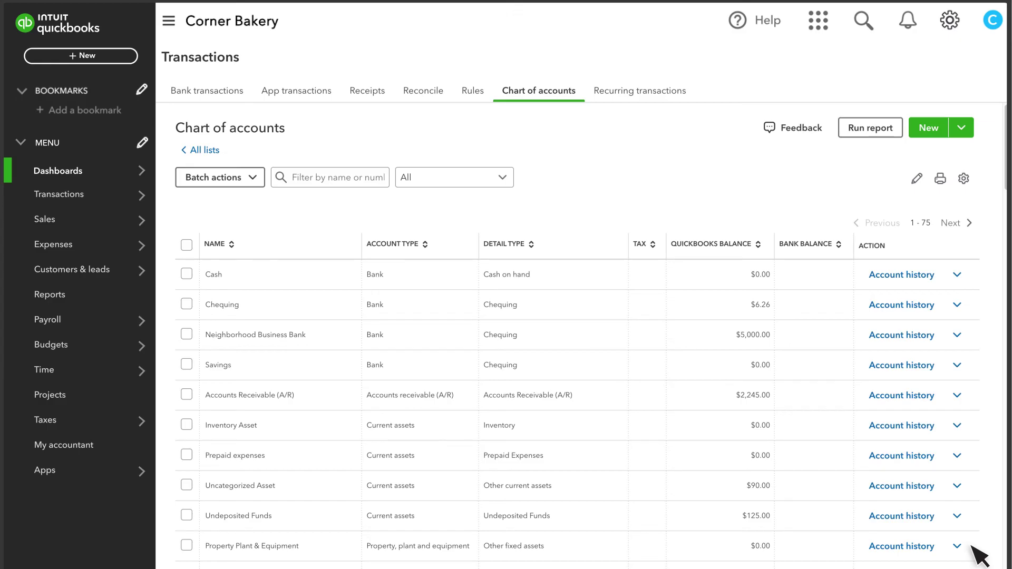
From Property Plant & Equipment's history, journal a 5,000.00 increase against Opening Balance Equity and save.
click(911, 546)
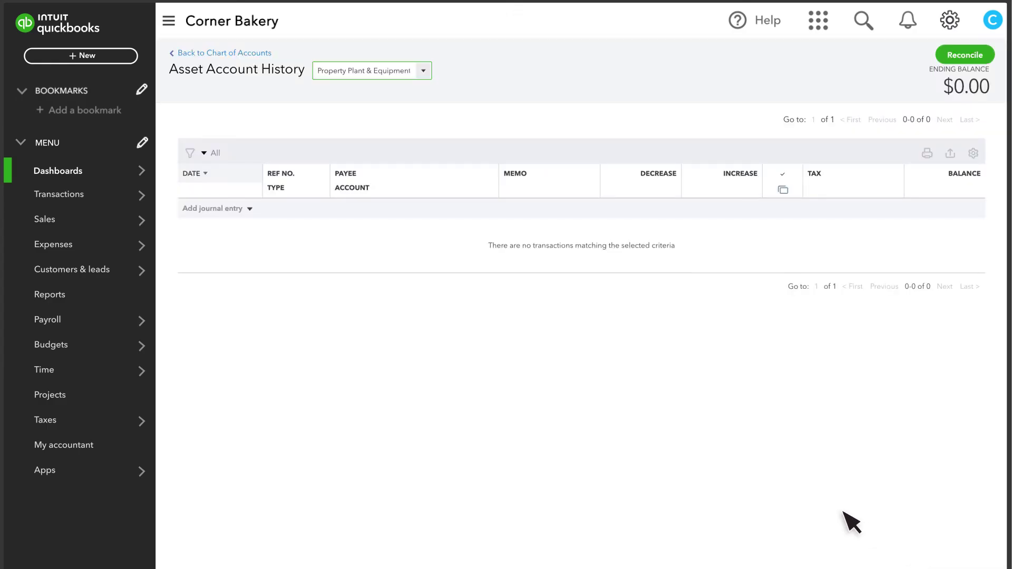
click(250, 210)
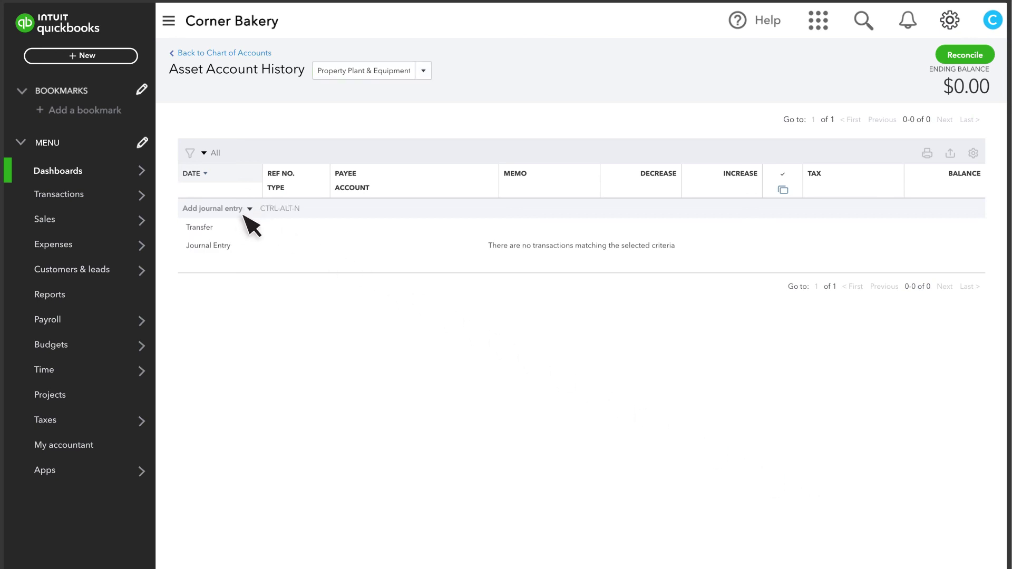
click(224, 246)
text(01/01/2024)
click(740, 238)
text(5000)
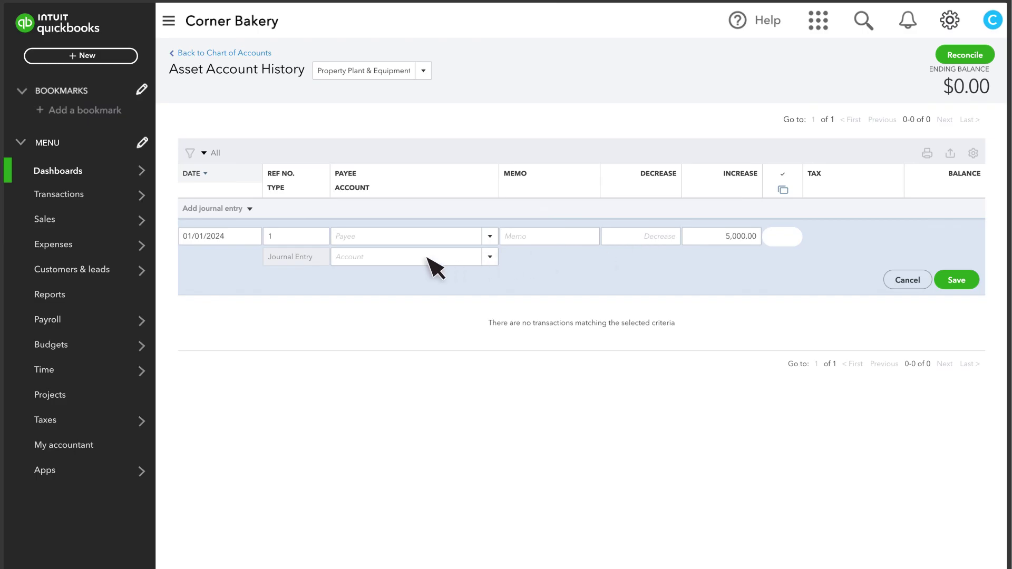
click(429, 257)
text(Opening Balance Equity)
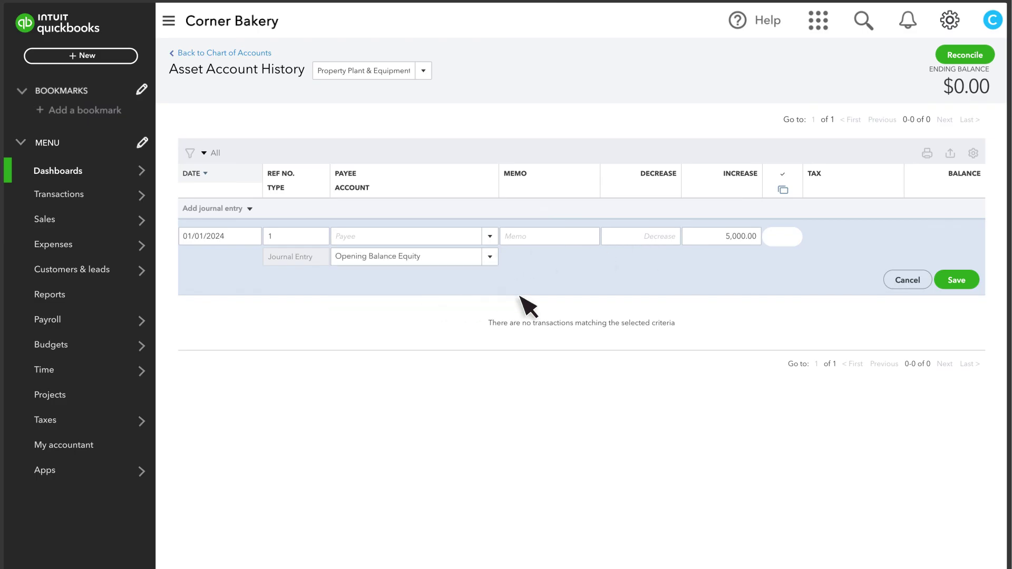
click(959, 285)
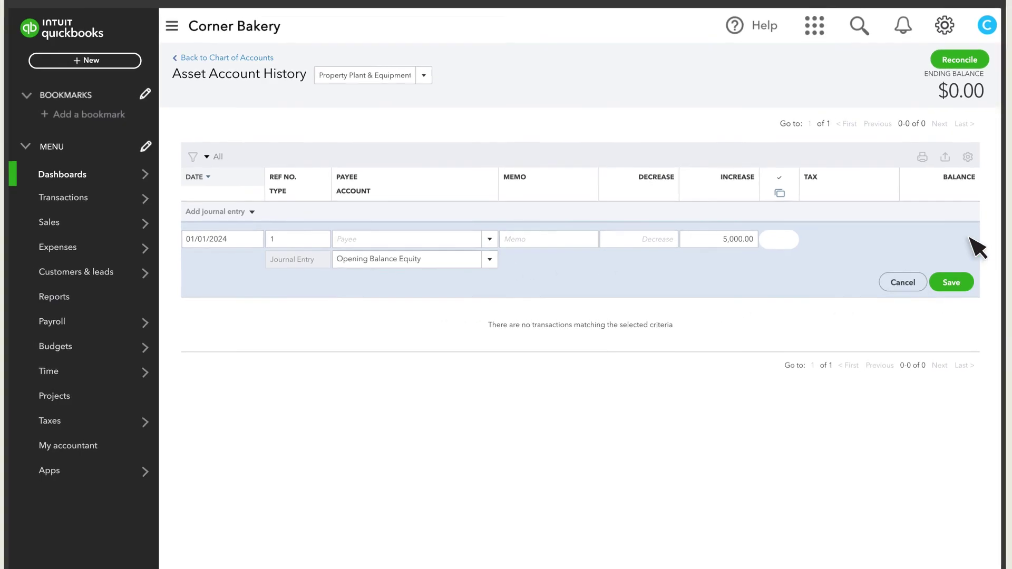